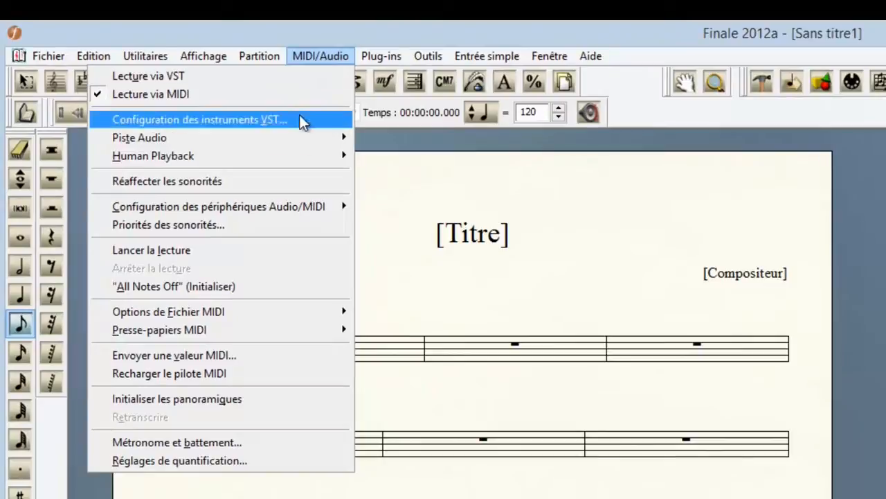
Open the audio configuration, set the audio driver to ASIO and choose Komplete Audio 6 as the output source
{"action": "mouse_move", "coordinate": [290, 207]}
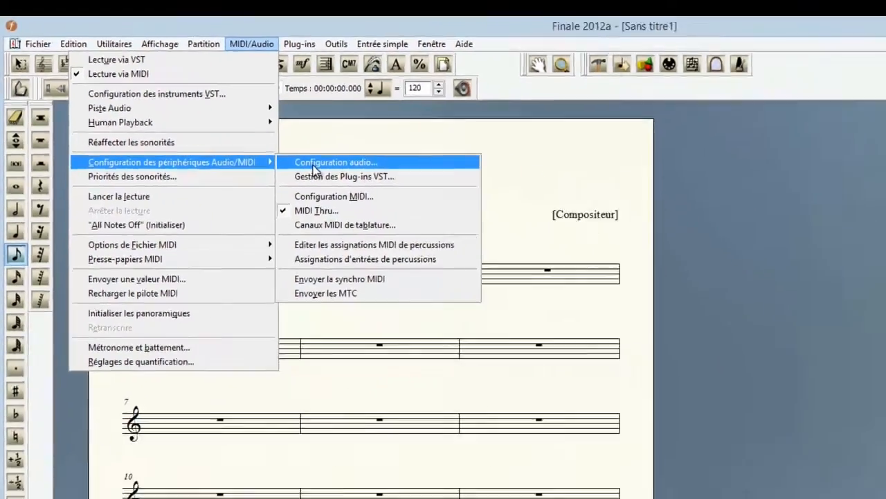
{"action": "left_click", "coordinate": [314, 165]}
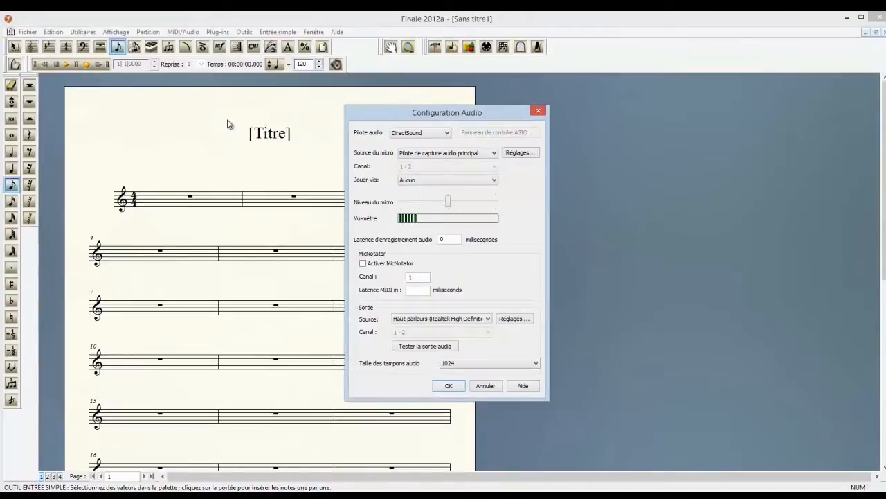
{"action": "left_click", "coordinate": [447, 134]}
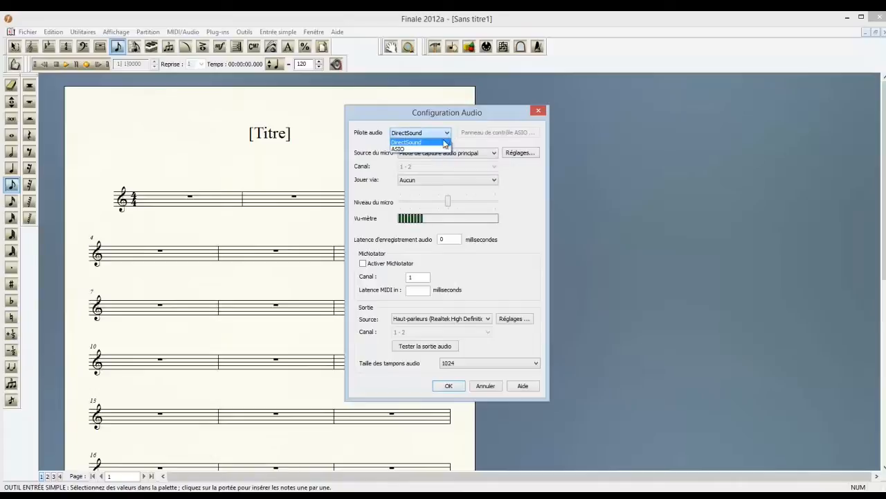
{"action": "left_click", "coordinate": [435, 149]}
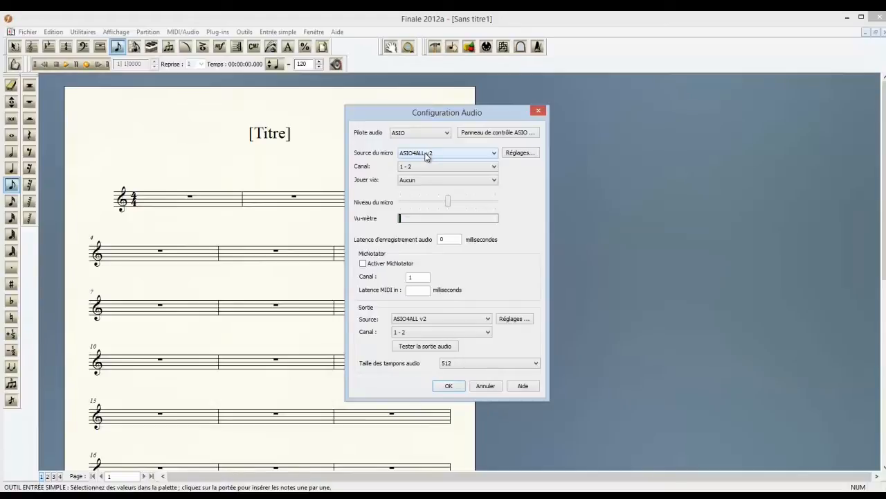
{"action": "left_click", "coordinate": [489, 318]}
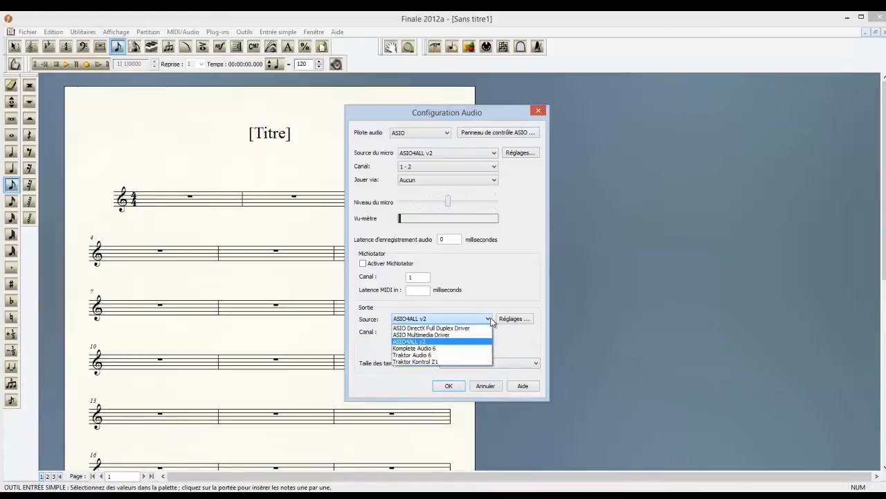
{"action": "left_click", "coordinate": [431, 348]}
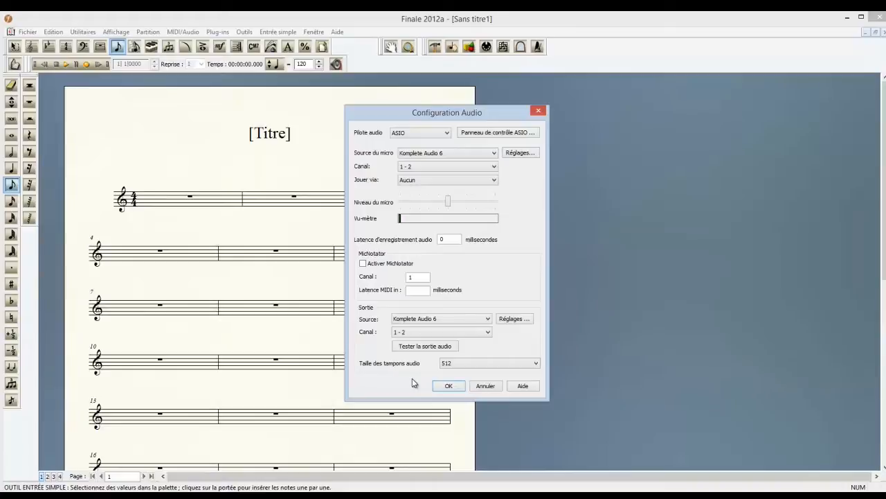
Set the Komplete Audio 6 sample rate to 48000 Hz in the ASIO control panel and close that panel
{"action": "left_click", "coordinate": [503, 134]}
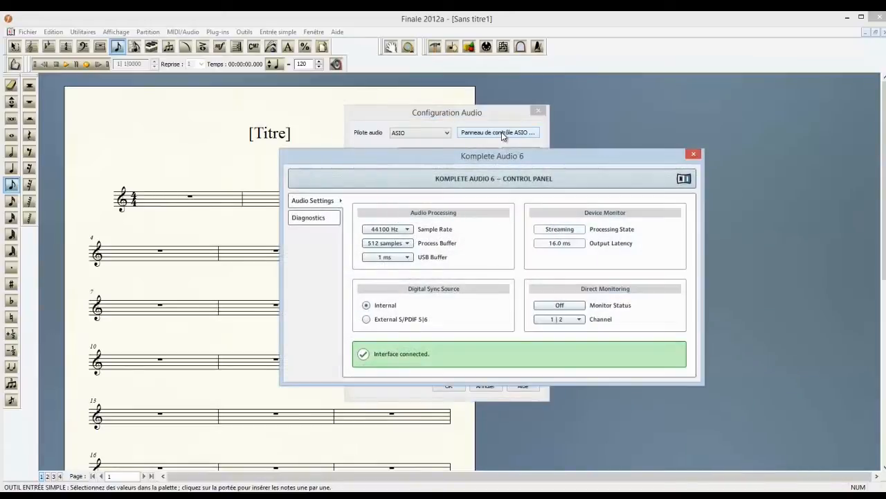
{"action": "left_click", "coordinate": [408, 229]}
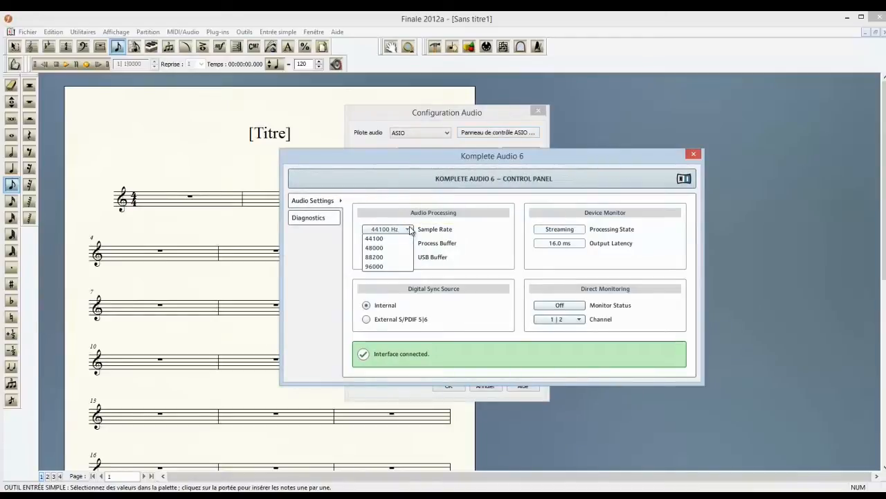
{"action": "left_click", "coordinate": [397, 248]}
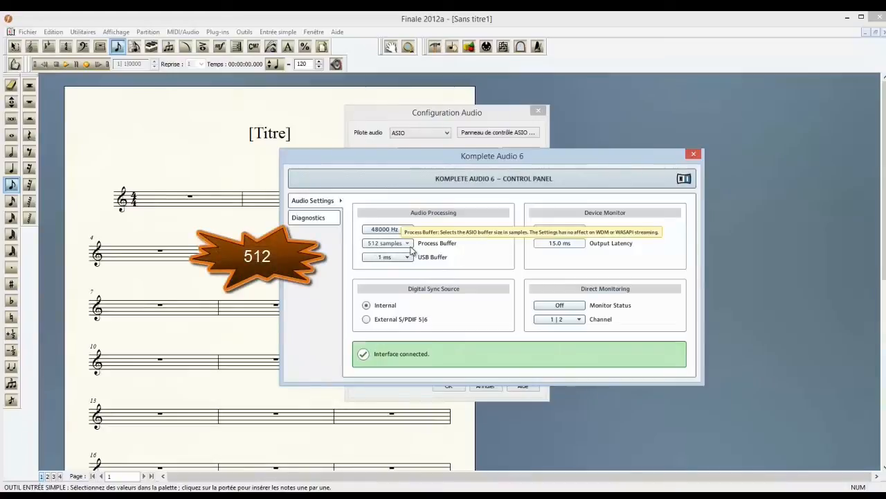
{"action": "left_click", "coordinate": [694, 154]}
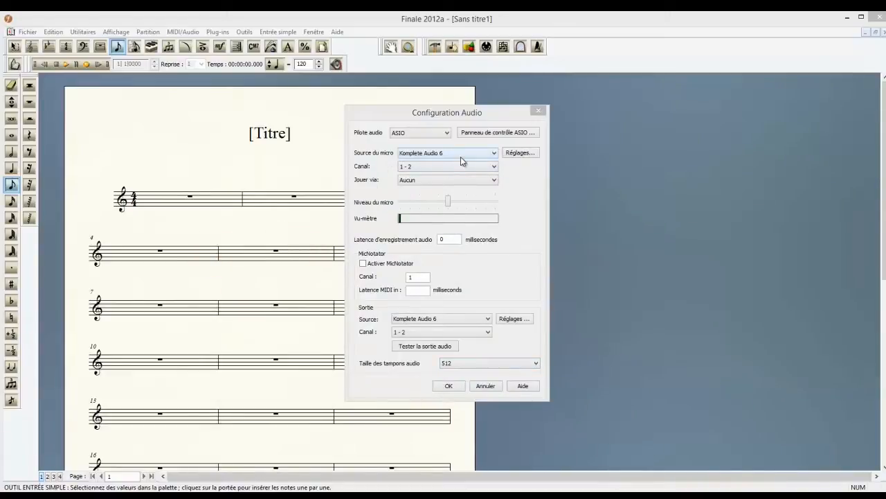
Switch the audio driver to DirectSound, enable MicNotator and apply the audio configuration
{"action": "left_click", "coordinate": [447, 133]}
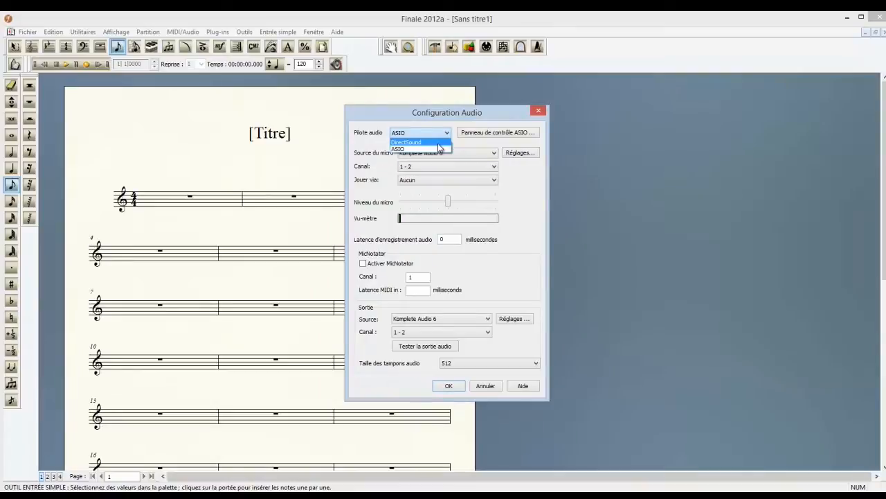
{"action": "left_click", "coordinate": [438, 142]}
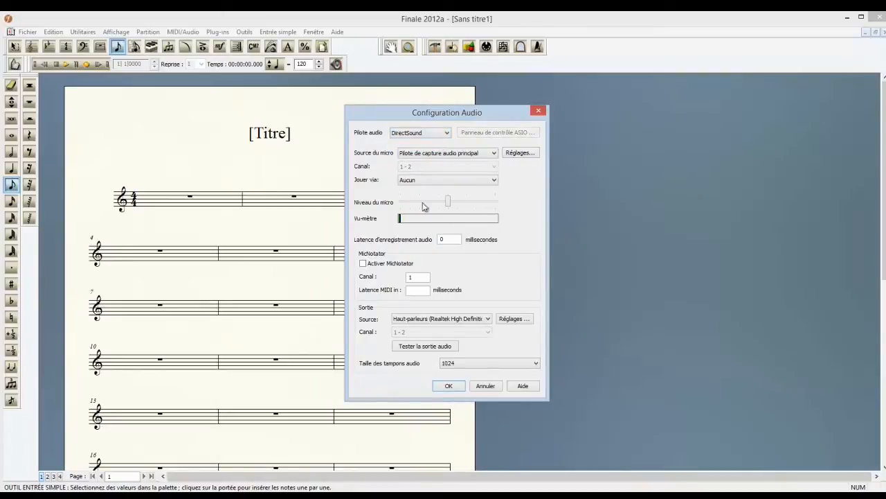
{"action": "left_click", "coordinate": [363, 265]}
{"action": "left_click", "coordinate": [361, 263]}
{"action": "left_click", "coordinate": [362, 264]}
{"action": "left_click", "coordinate": [450, 387]}
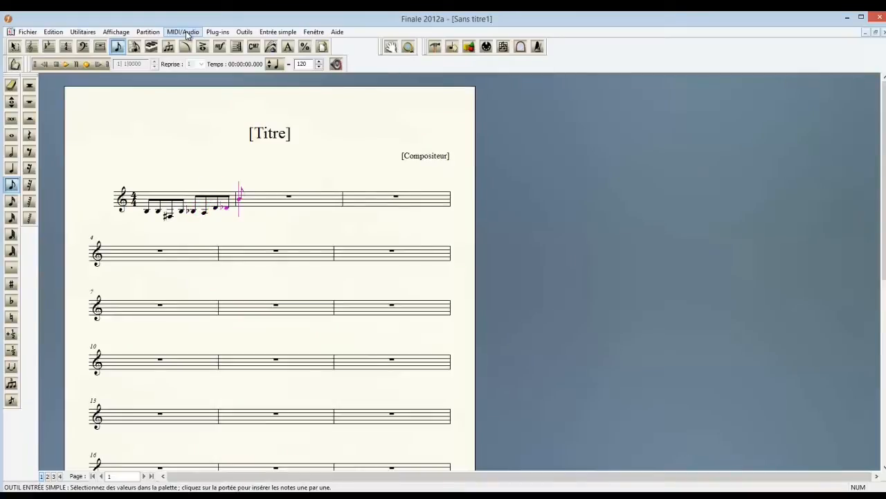
Reopen the audio configuration, disable MicNotator and apply the change
{"action": "left_click", "coordinate": [185, 31]}
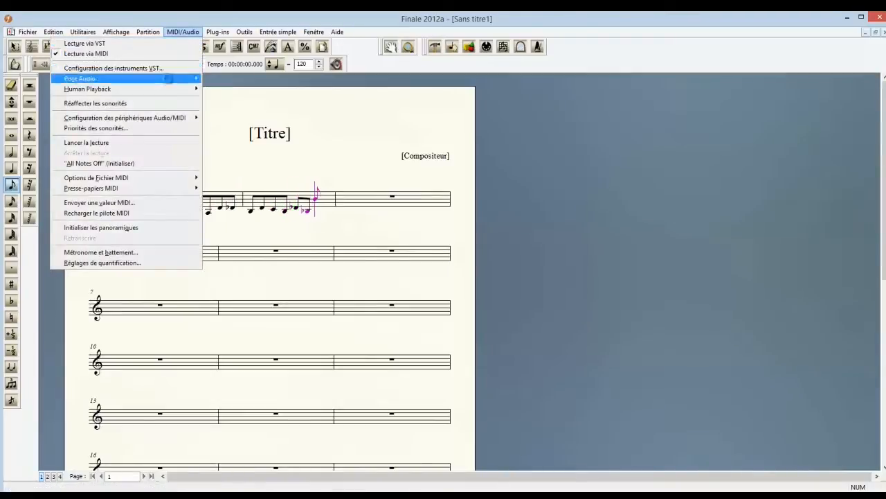
{"action": "mouse_move", "coordinate": [168, 119]}
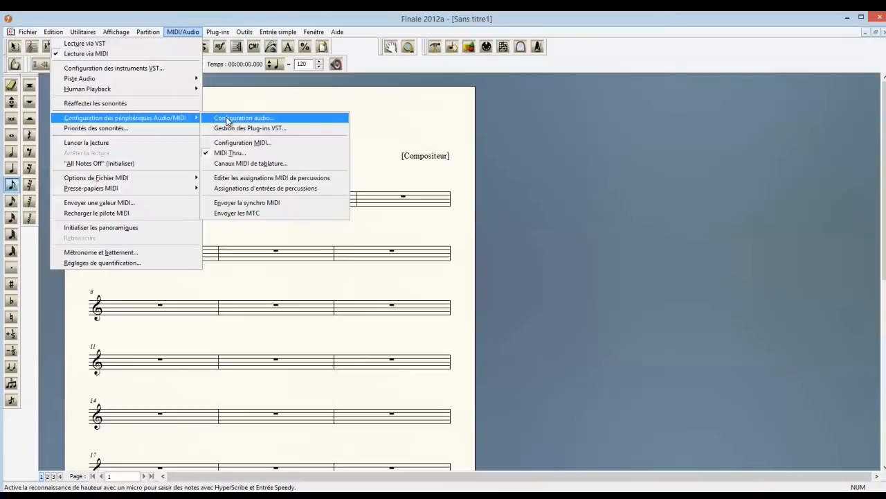
{"action": "left_click", "coordinate": [227, 120]}
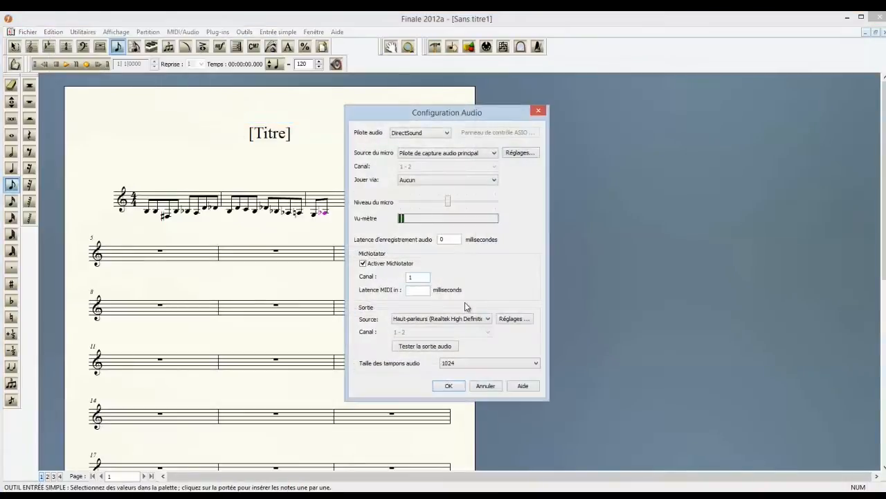
{"action": "left_click", "coordinate": [363, 264]}
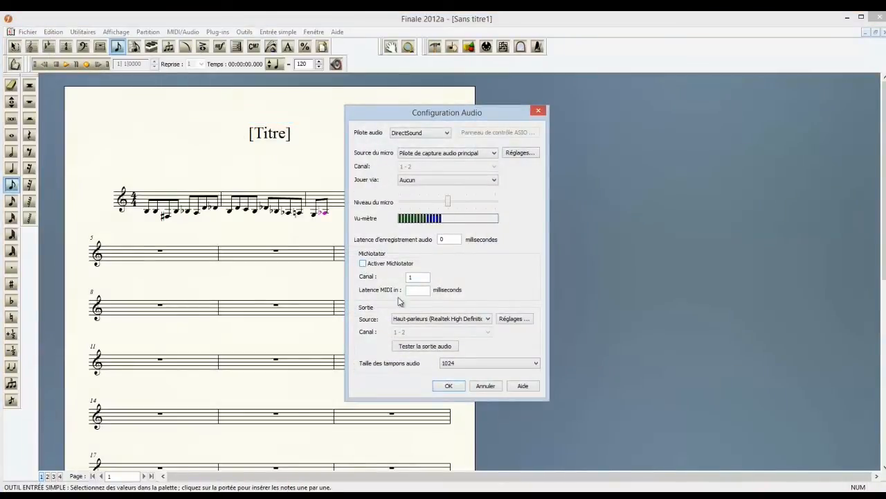
{"action": "left_click", "coordinate": [455, 389]}
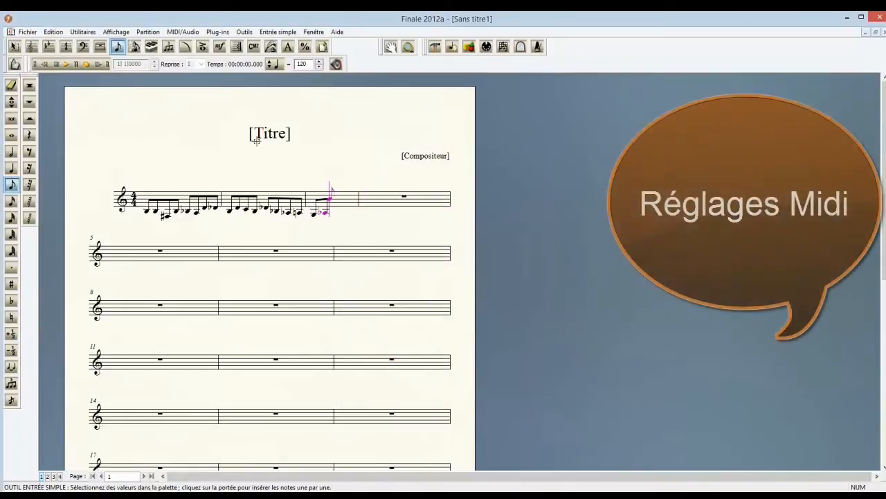
In the MIDI configuration, turn off automatic input detection, choose USB Keystation 88es as the input device and try to apply it
{"action": "left_click", "coordinate": [188, 31]}
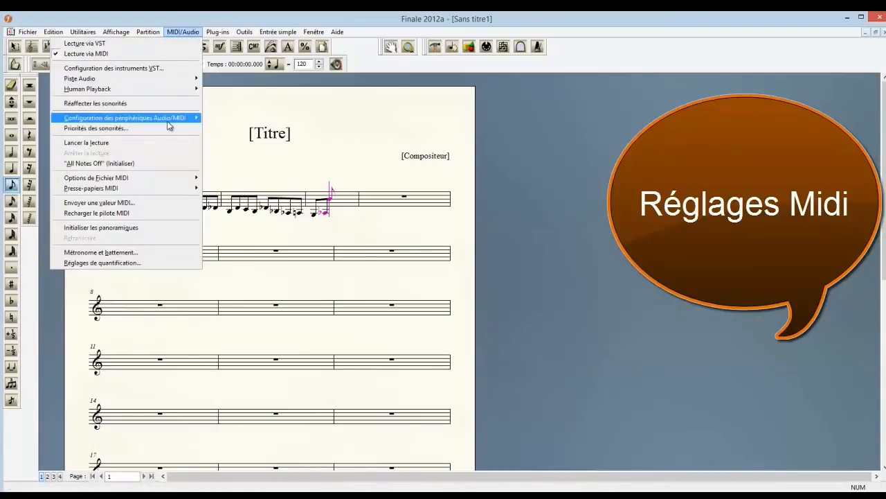
{"action": "mouse_move", "coordinate": [168, 123]}
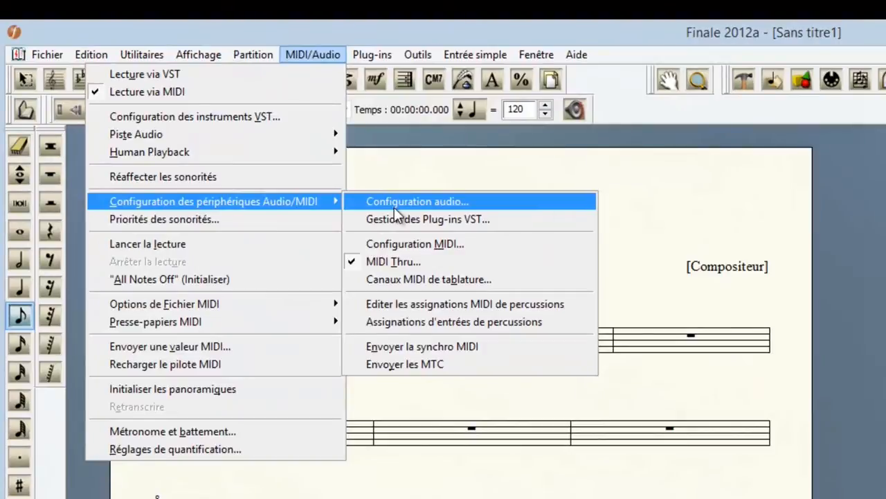
{"action": "left_click", "coordinate": [397, 243]}
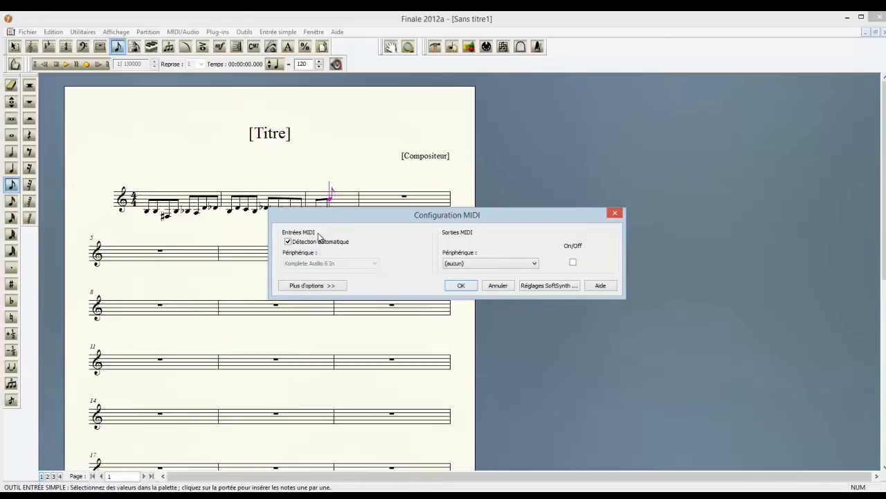
{"action": "left_click", "coordinate": [288, 242]}
{"action": "left_click", "coordinate": [376, 263]}
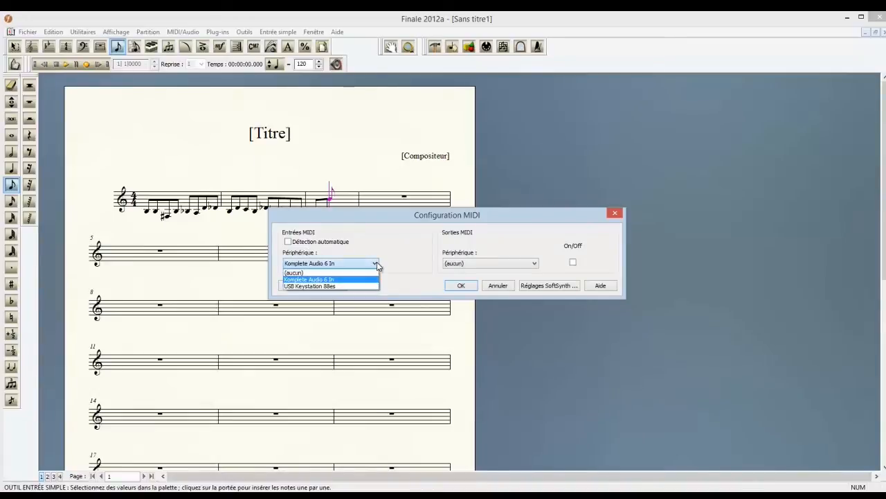
{"action": "left_click", "coordinate": [344, 286]}
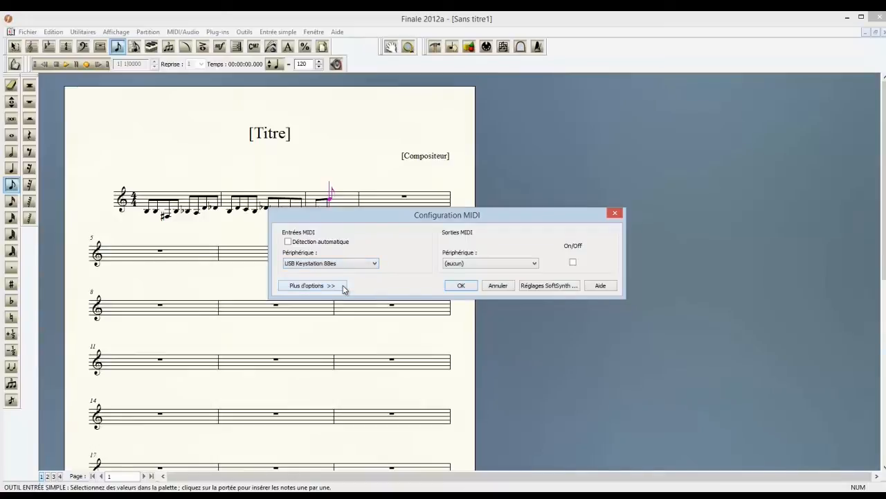
{"action": "left_click", "coordinate": [461, 286]}
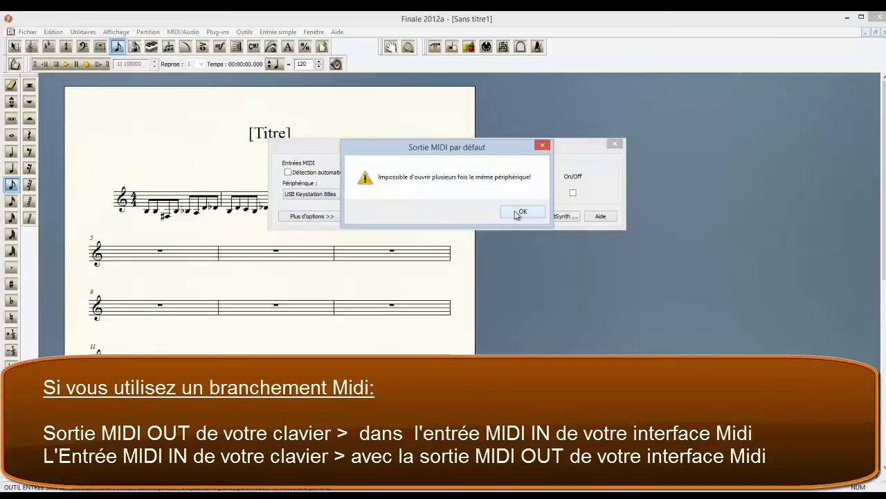
Dismiss the MIDI device warning, turn automatic MIDI input detection back on and apply the MIDI configuration
{"action": "left_click", "coordinate": [521, 213]}
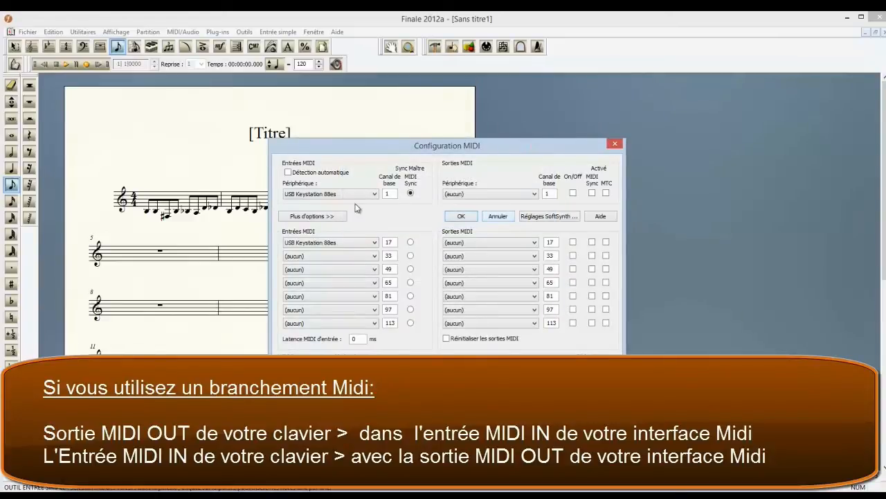
{"action": "left_click", "coordinate": [288, 173]}
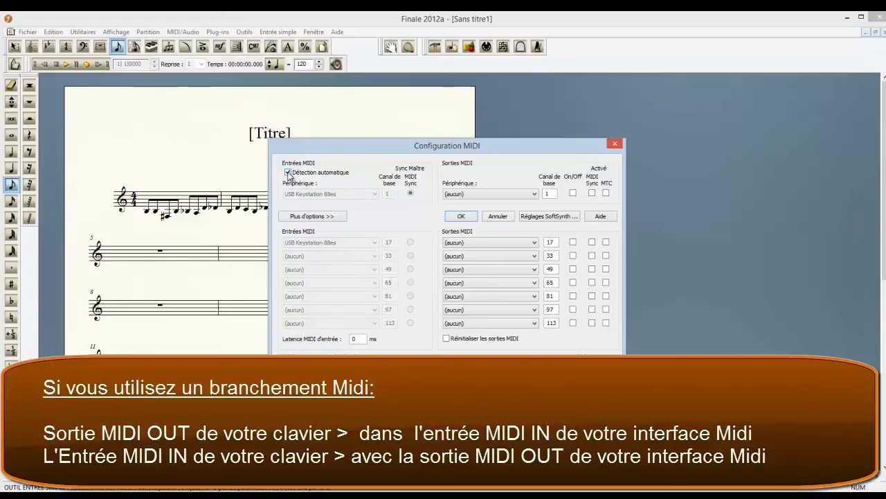
{"action": "left_click", "coordinate": [461, 216]}
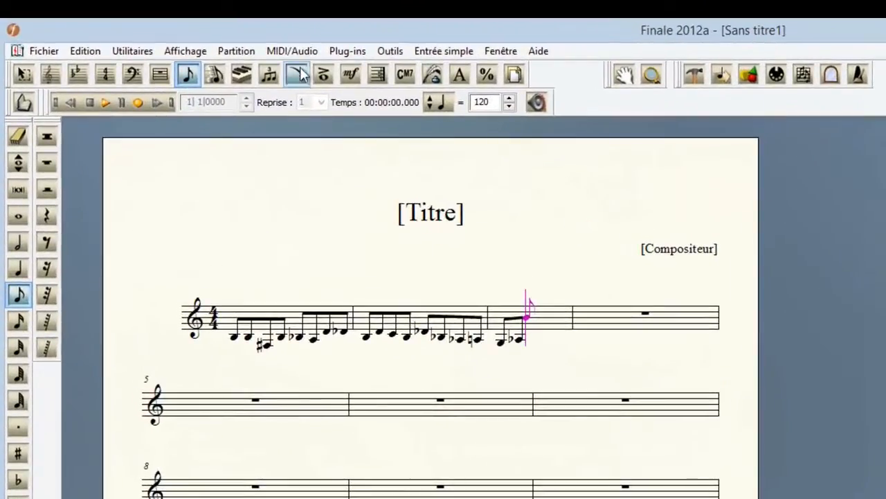
Switch score playback to VST and open the VST plug-in management dialog
{"action": "left_click", "coordinate": [207, 36]}
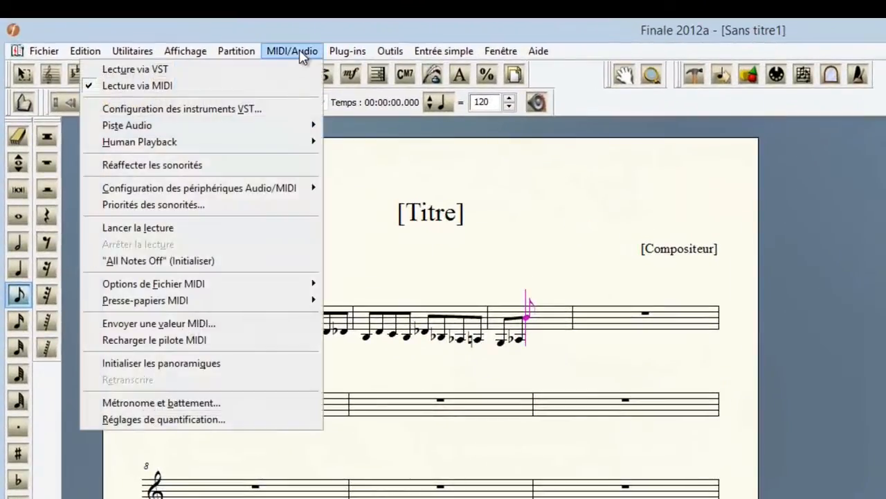
{"action": "left_click", "coordinate": [155, 69]}
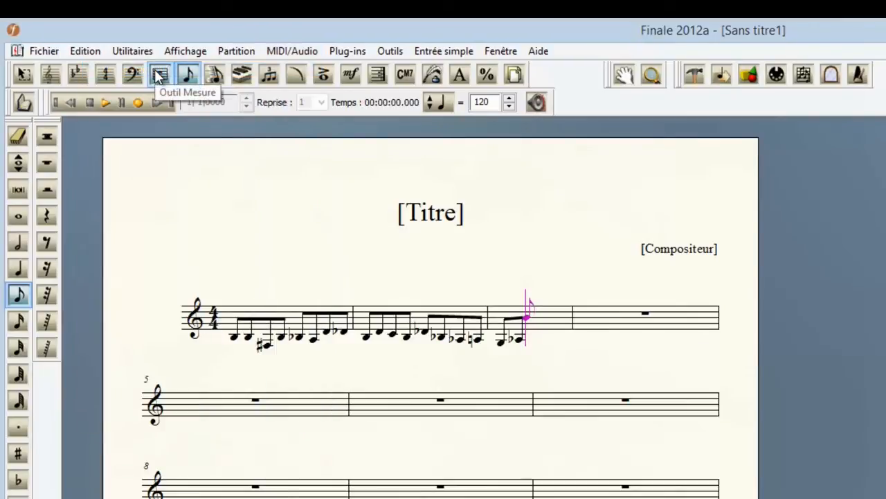
{"action": "left_click", "coordinate": [285, 53]}
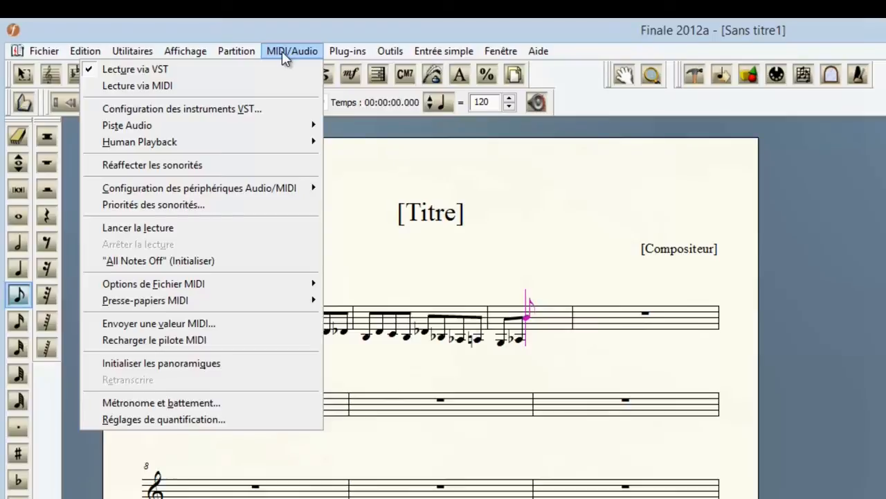
{"action": "mouse_move", "coordinate": [278, 194]}
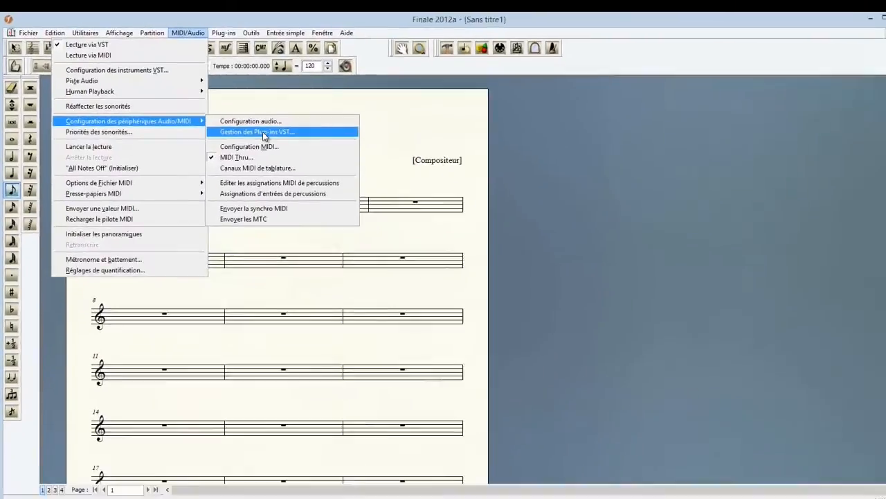
{"action": "left_click", "coordinate": [263, 132]}
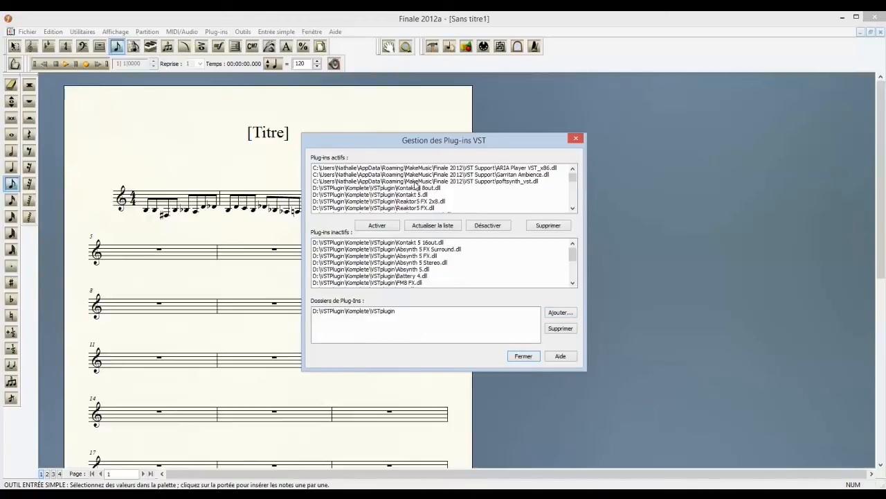
Examine the full list of active VST plug-ins
{"action": "mouse_move", "coordinate": [573, 177]}
{"action": "left_mouse_down"}
{"action": "mouse_move", "coordinate": [574, 202]}
{"action": "mouse_move", "coordinate": [574, 178]}
{"action": "left_mouse_up"}
{"action": "left_click_drag", "start_coordinate": [574, 178], "coordinate": [574, 202]}
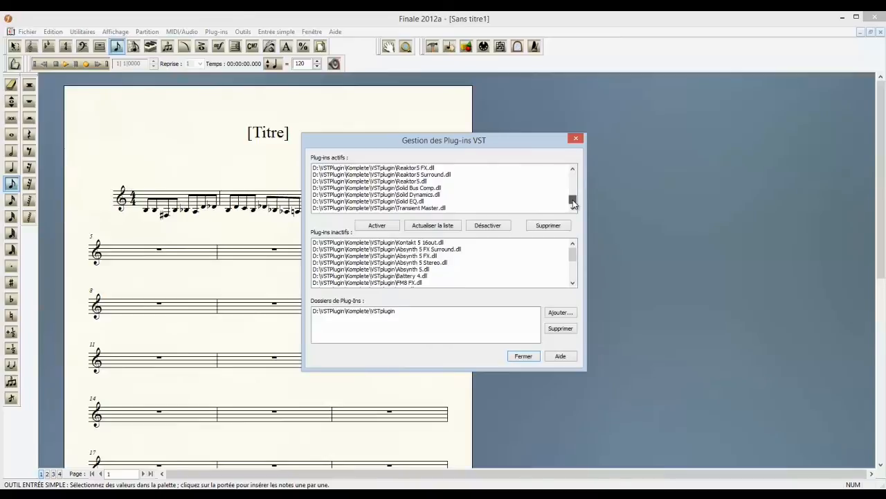
{"action": "left_click_drag", "start_coordinate": [573, 202], "coordinate": [573, 177]}
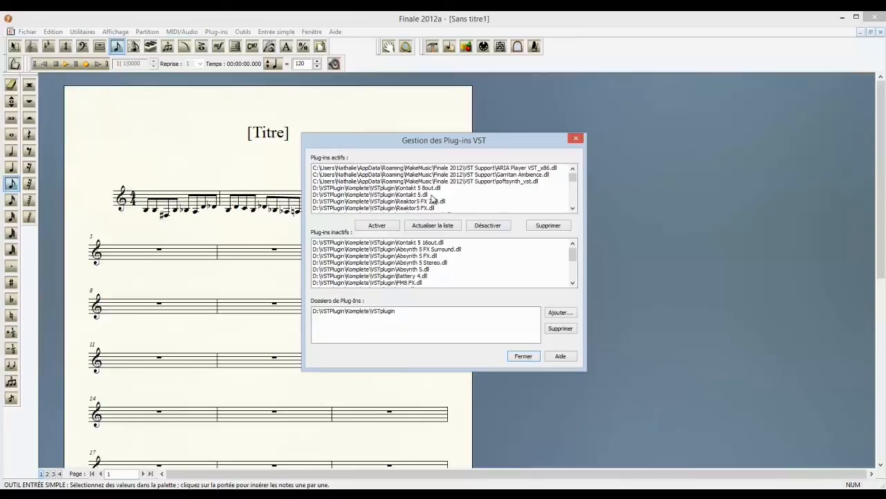
{"action": "left_click_drag", "start_coordinate": [573, 178], "coordinate": [576, 202]}
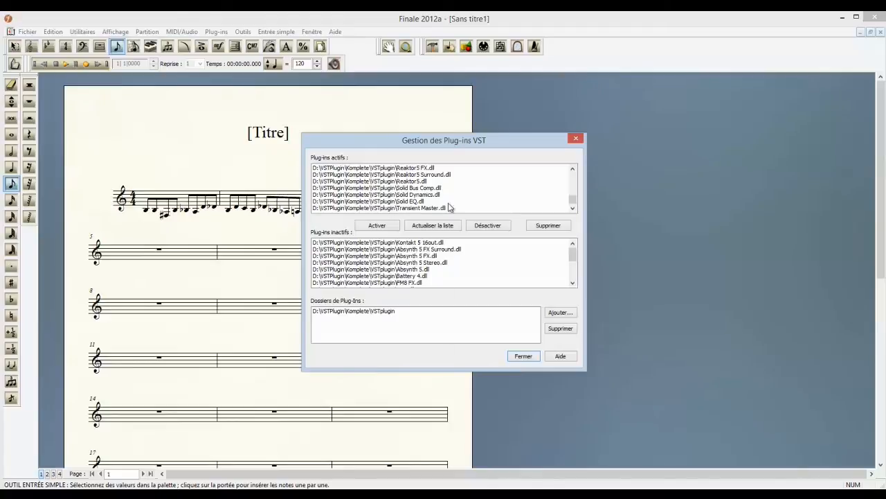
Deactivate the Transient Master.dll plug-in in the list of active VST plug-ins
{"action": "left_click", "coordinate": [430, 208]}
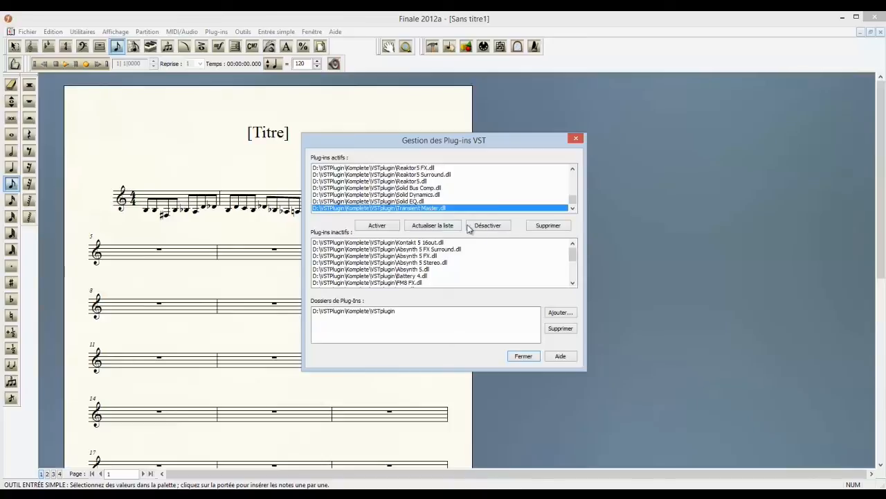
{"action": "left_click", "coordinate": [489, 228]}
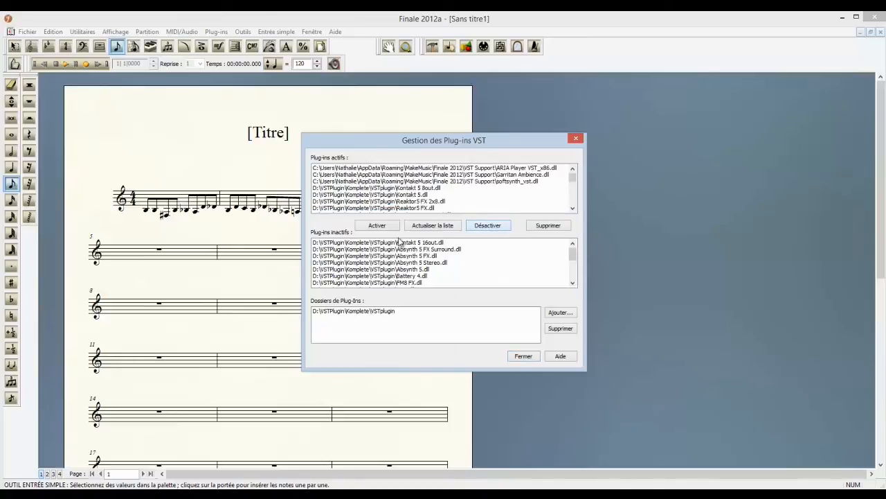
Reactivate Transient Master.dll from the inactive plug-ins, check the active list and close the VST plug-in management dialog
{"action": "left_click_drag", "start_coordinate": [573, 255], "coordinate": [577, 285]}
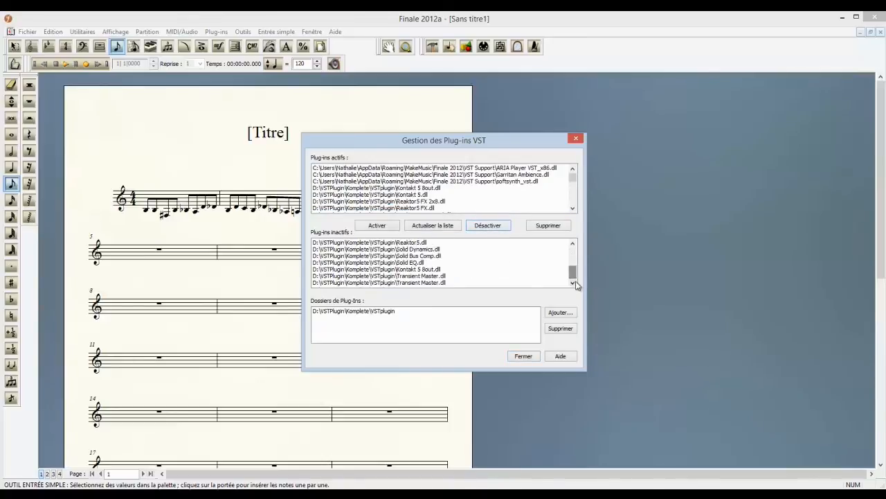
{"action": "left_click", "coordinate": [430, 277]}
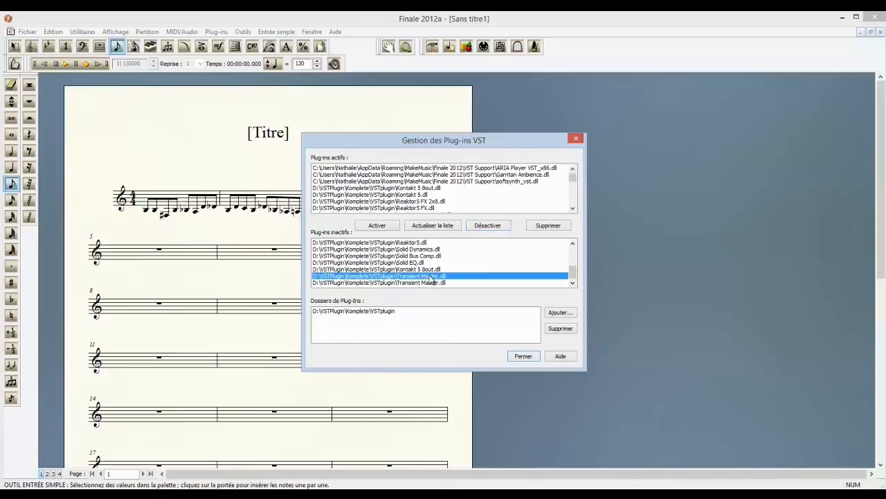
{"action": "left_click", "coordinate": [380, 226]}
{"action": "left_click_drag", "start_coordinate": [573, 178], "coordinate": [568, 215]}
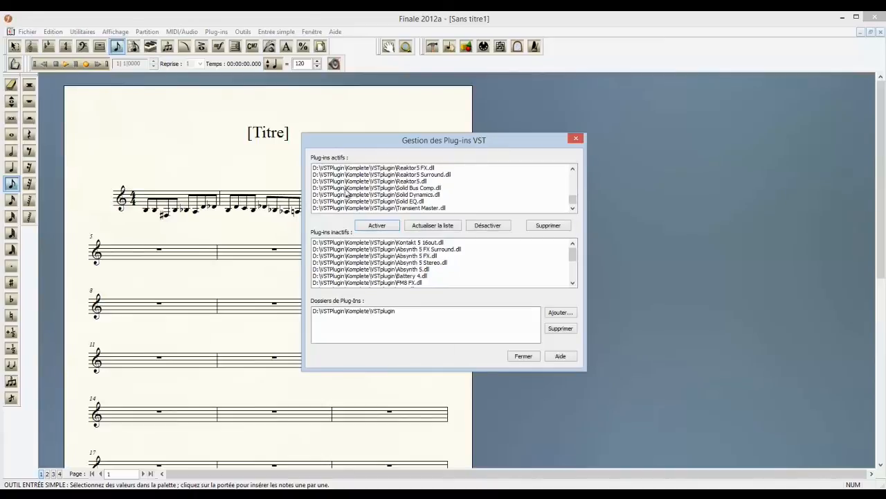
{"action": "left_click_drag", "start_coordinate": [574, 202], "coordinate": [575, 180]}
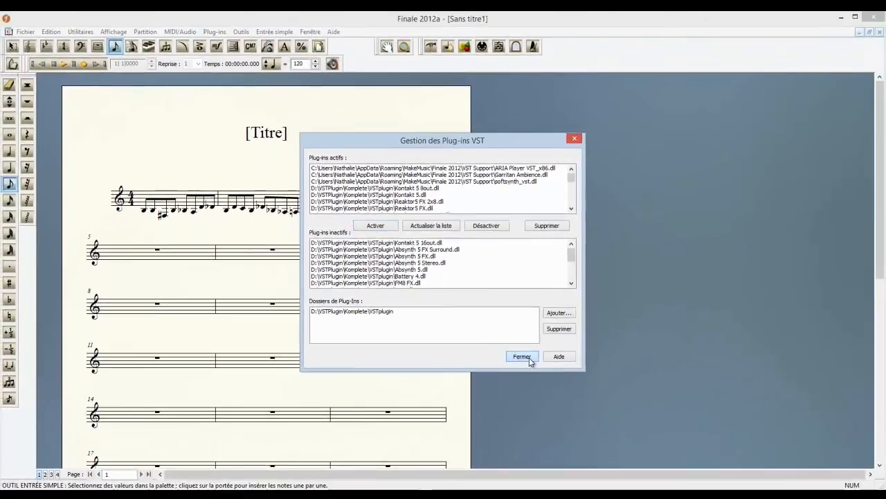
{"action": "left_click", "coordinate": [589, 423]}
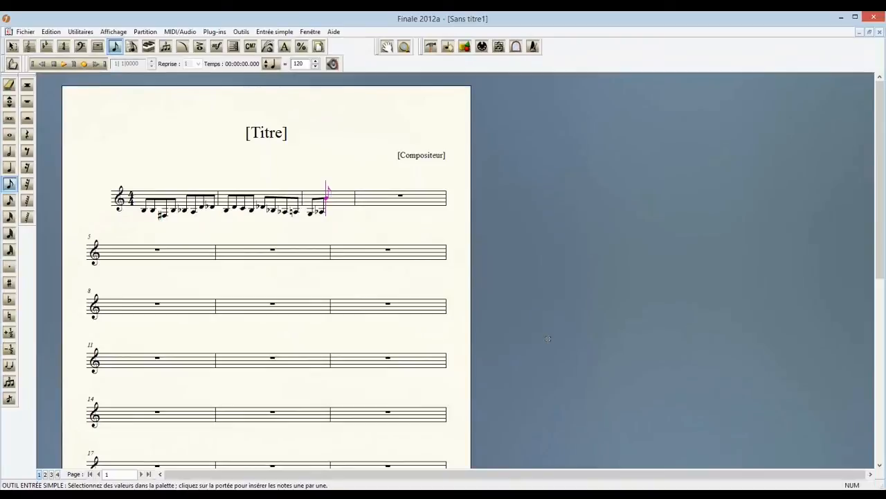